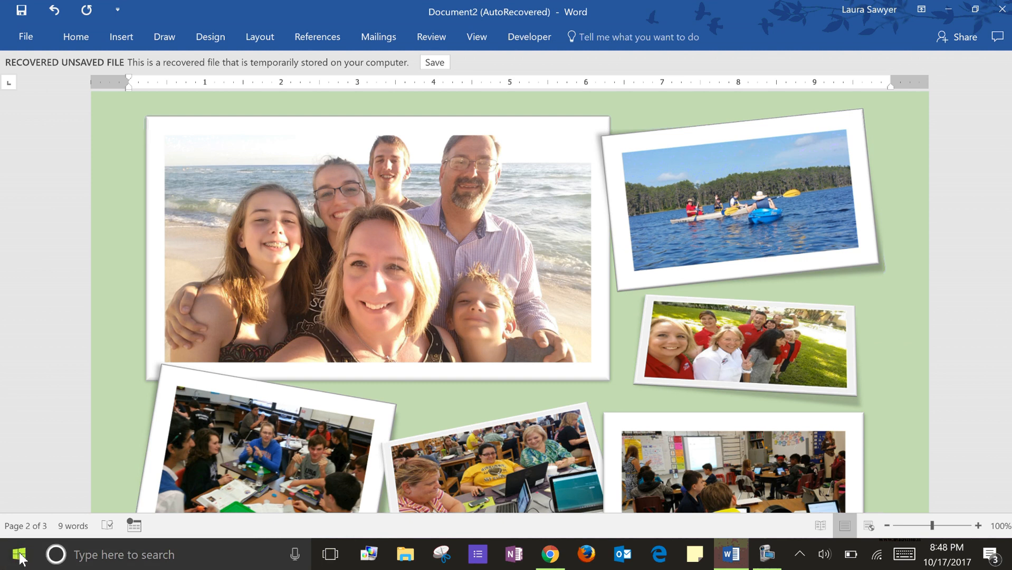
# - Open the Snipping Tool and capture a rectangular snip of the large family beach photo in the document
pyautogui.click(113, 559)
pyautogui.write('snip')
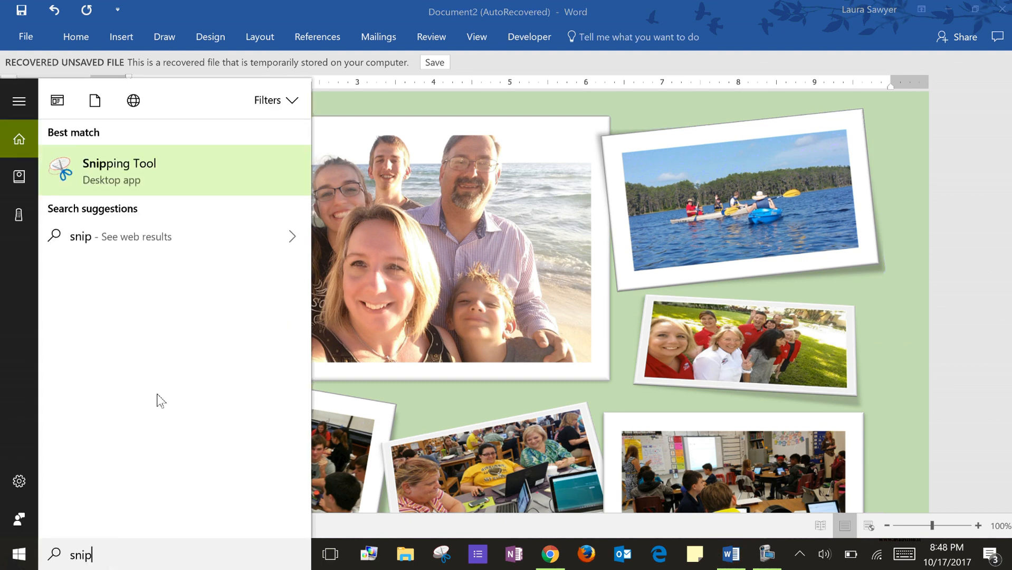
pyautogui.click(154, 170)
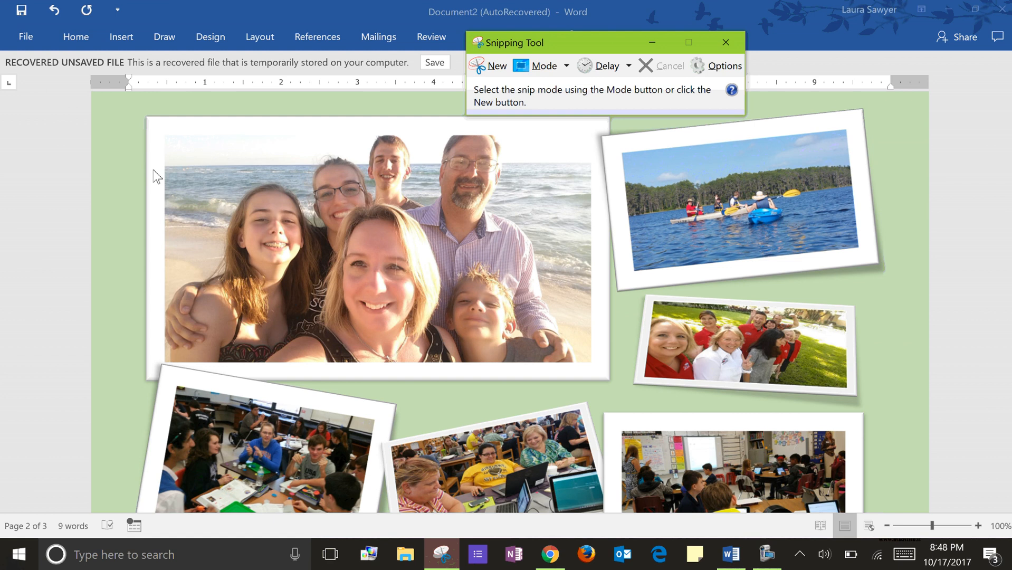
pyautogui.click(501, 70)
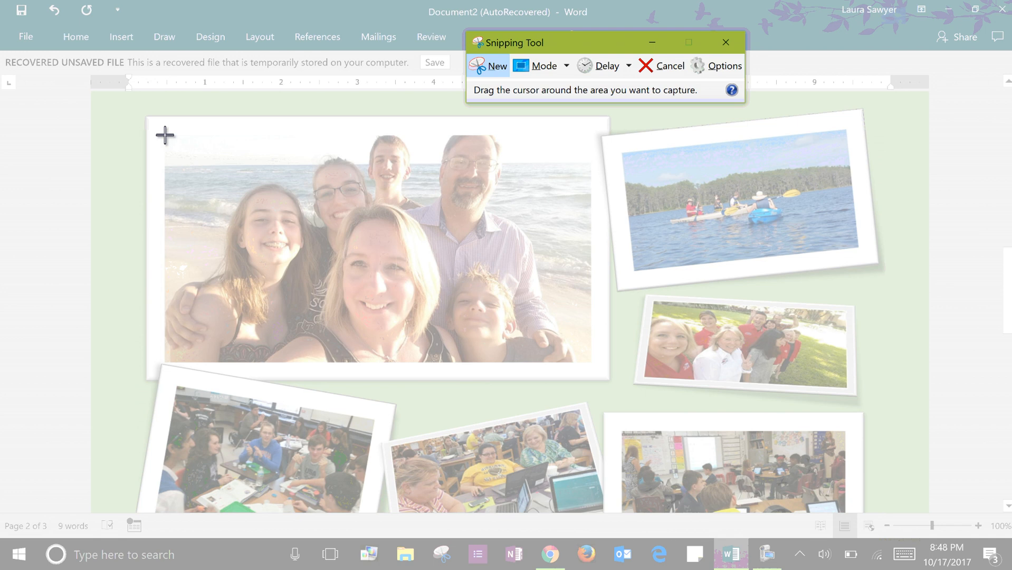
pyautogui.moveTo(165, 134); pyautogui.dragTo(597, 368)
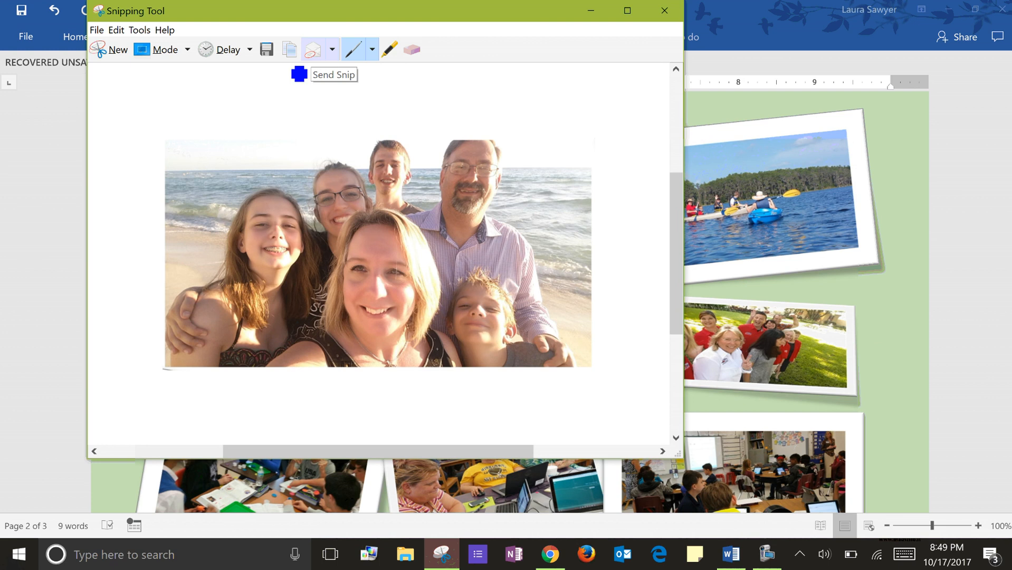
# - Save the snip as a PNG named My Family in the Pictures folder
pyautogui.click(268, 52)
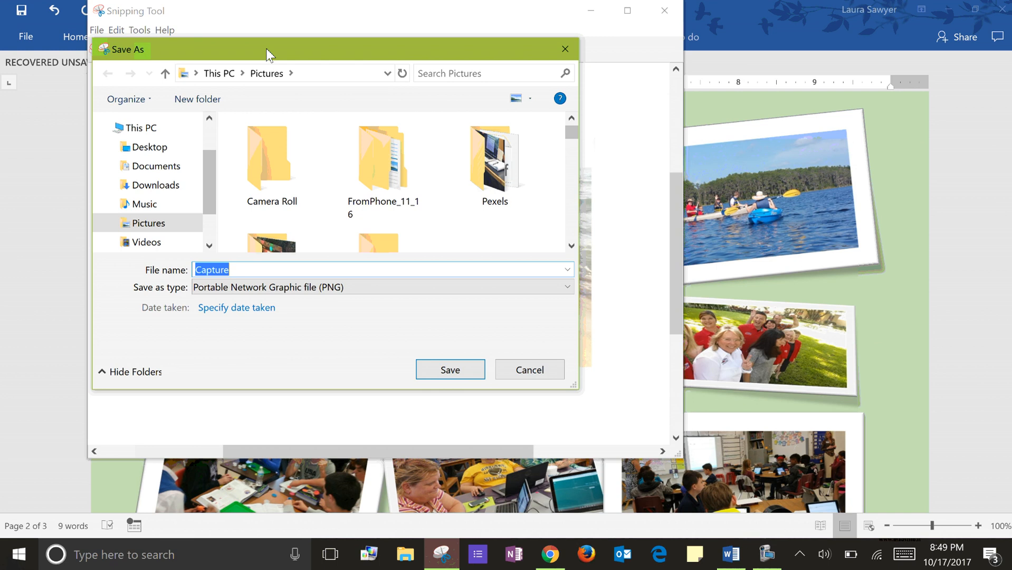
pyautogui.write('My Family')
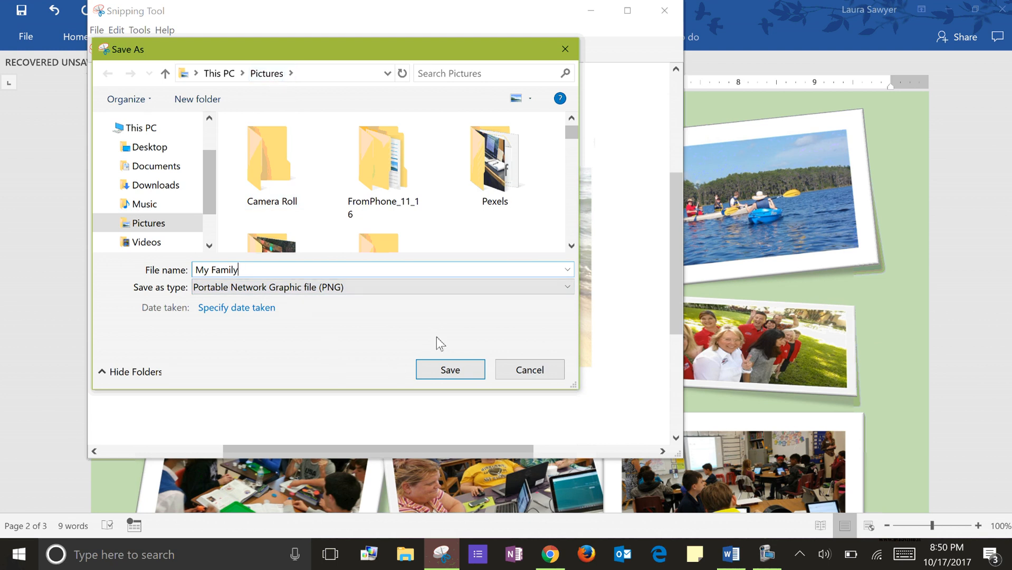
pyautogui.click(447, 375)
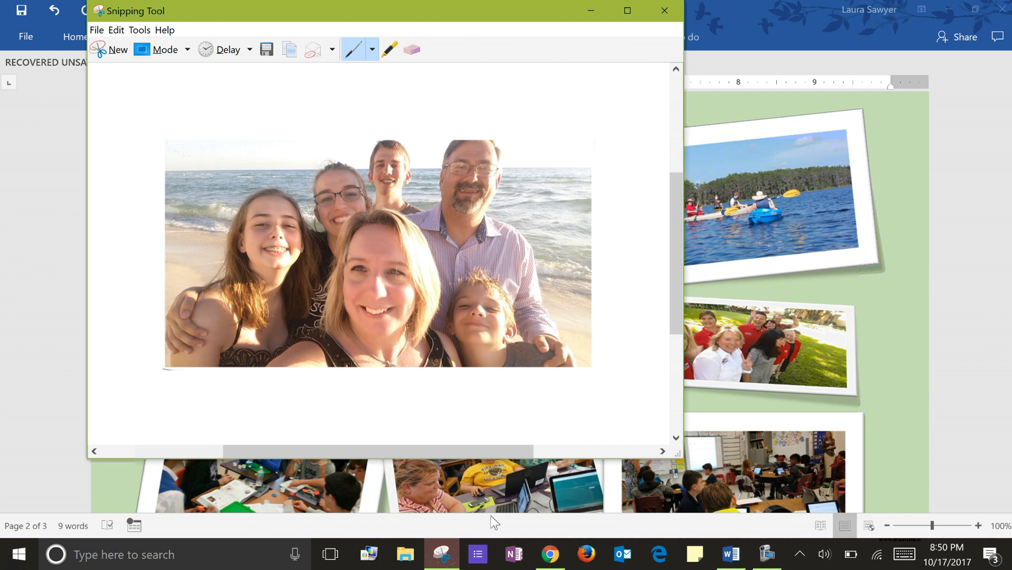
# - Switch to Chrome and start a new topic in the Introduce Yourself forum
pyautogui.click(549, 554)
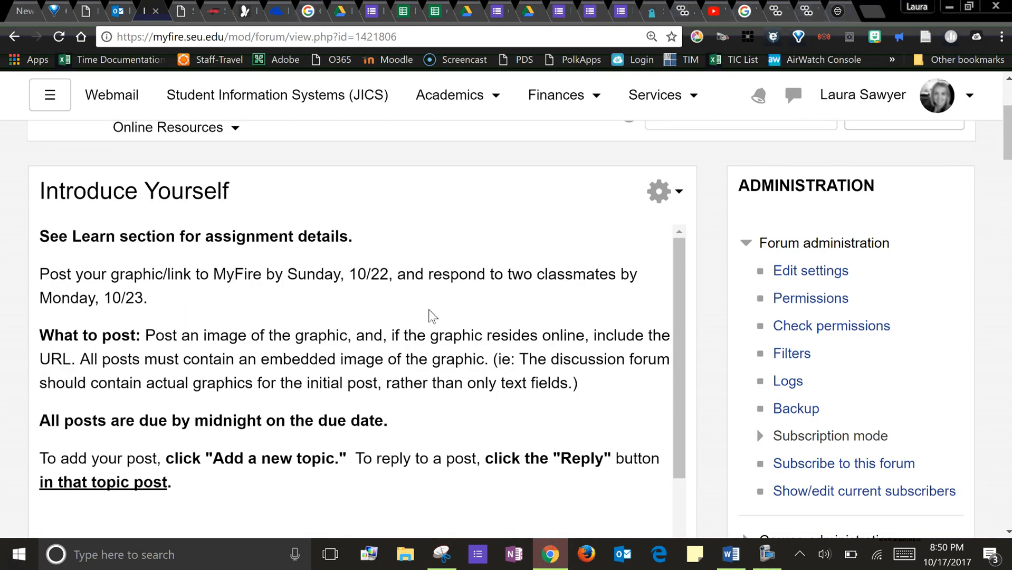
pyautogui.scroll(3, 235, 264)
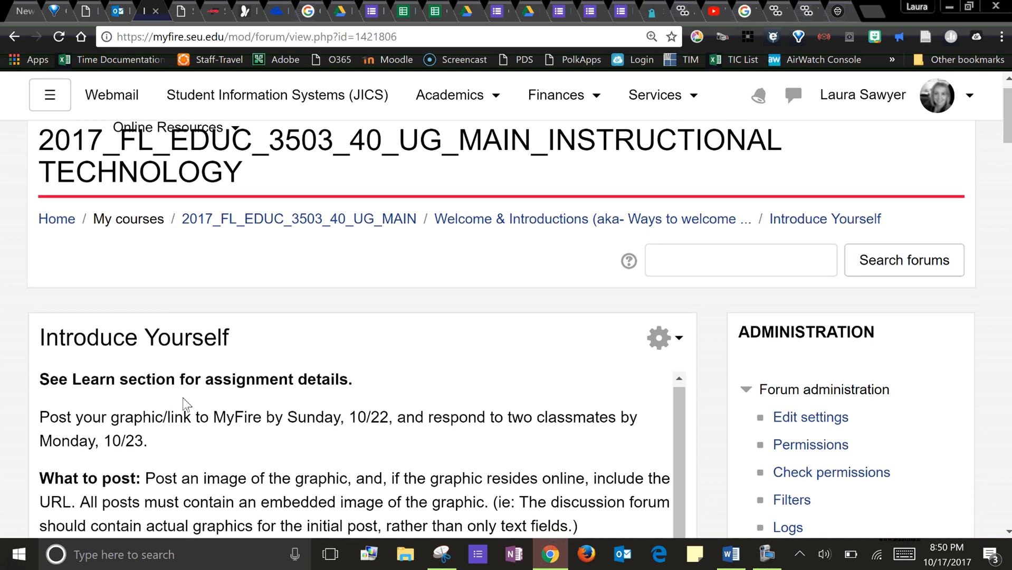
pyautogui.scroll(-4, 186, 405)
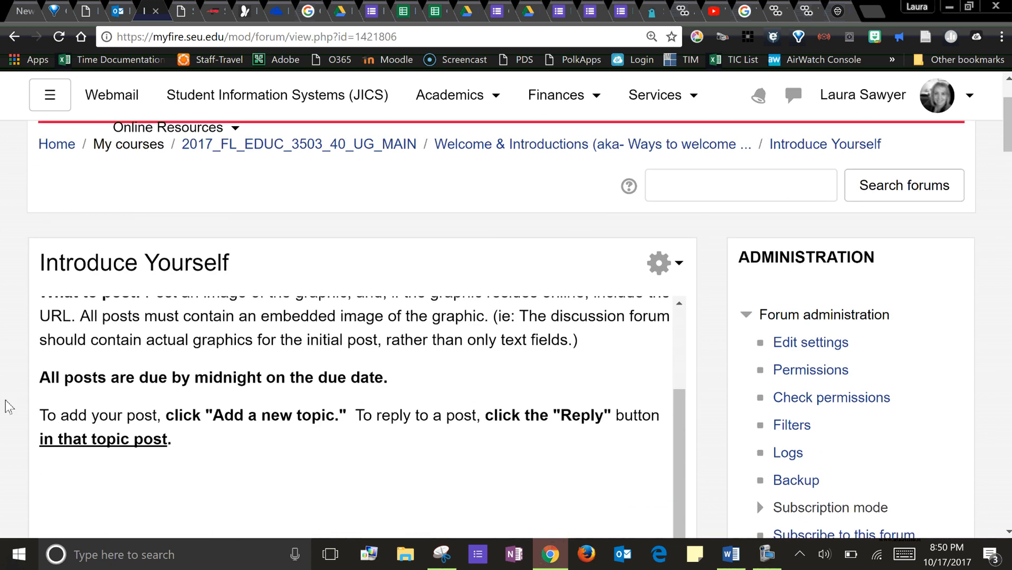
pyautogui.scroll(-5, 21, 417)
pyautogui.scroll(-1, 19, 417)
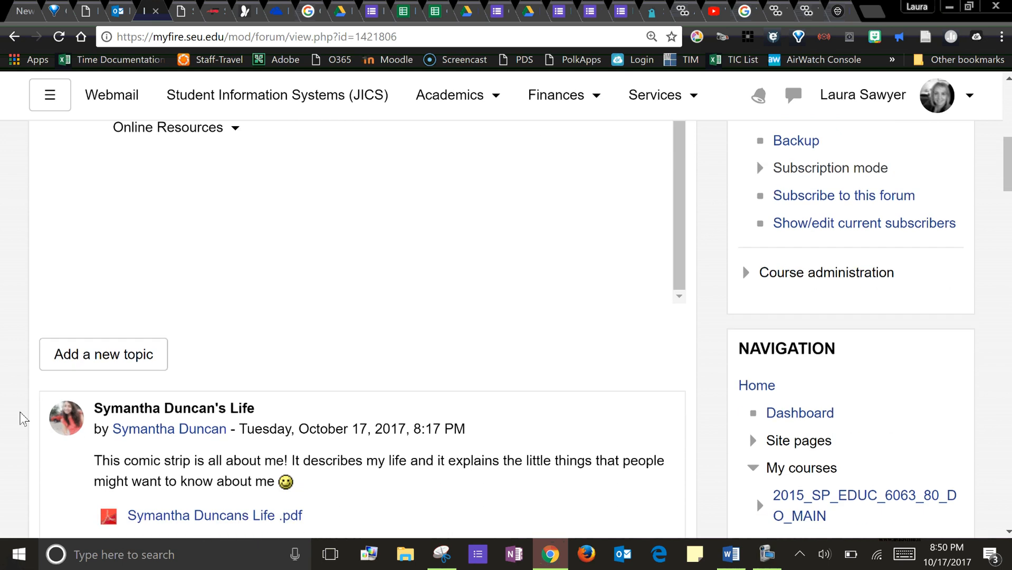
pyautogui.click(125, 342)
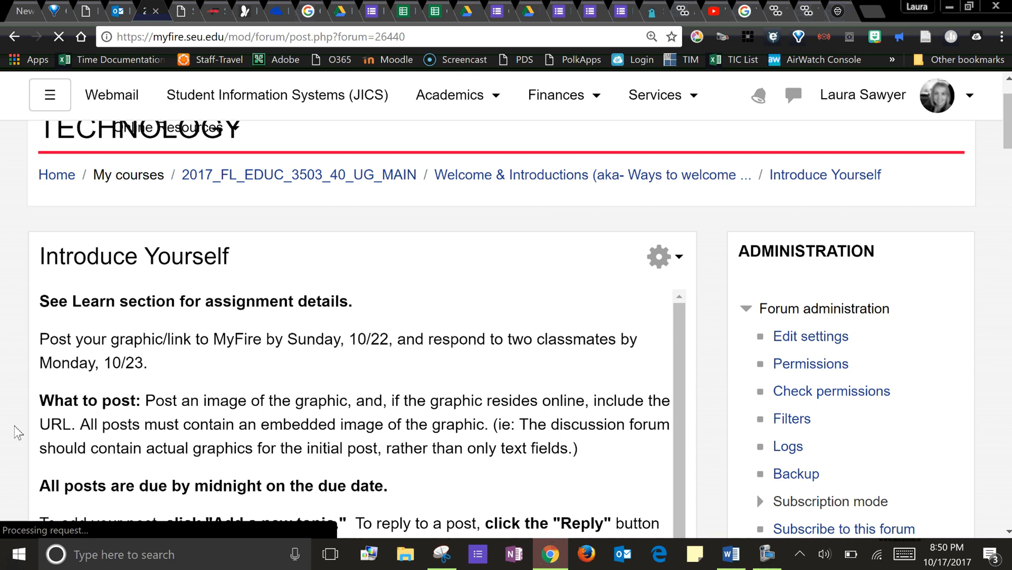
# - Enter the new topic's subject as "Meet Dr." followed by the instructor's surname
pyautogui.scroll(-5, 17, 432)
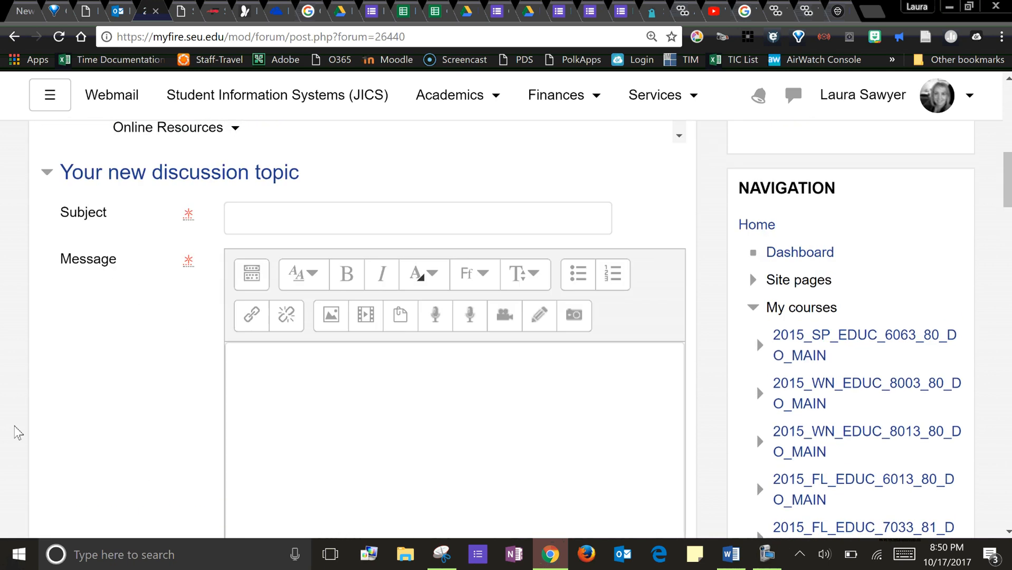
pyautogui.click(311, 269)
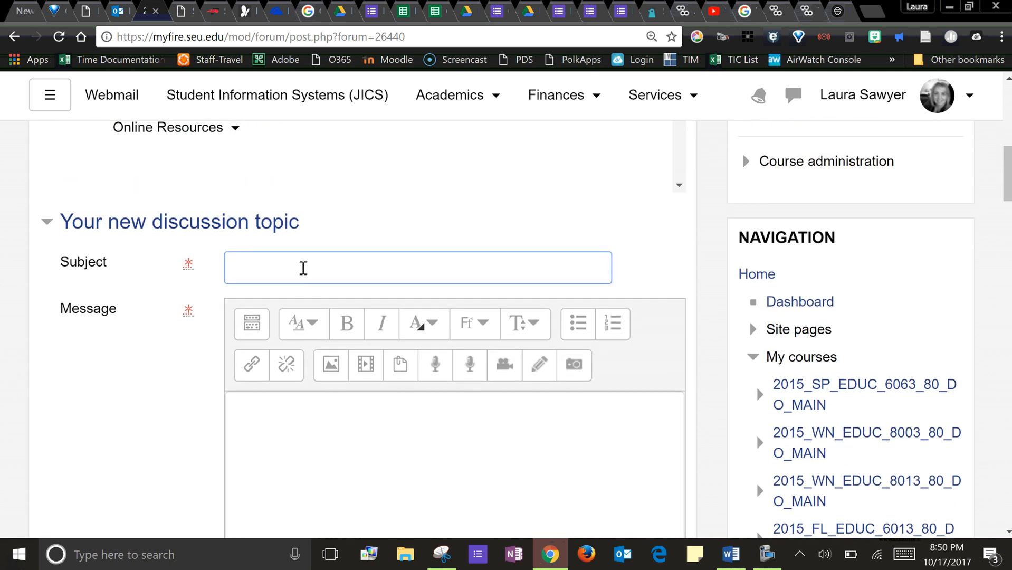
pyautogui.write('Meet Dr. Sawyer')
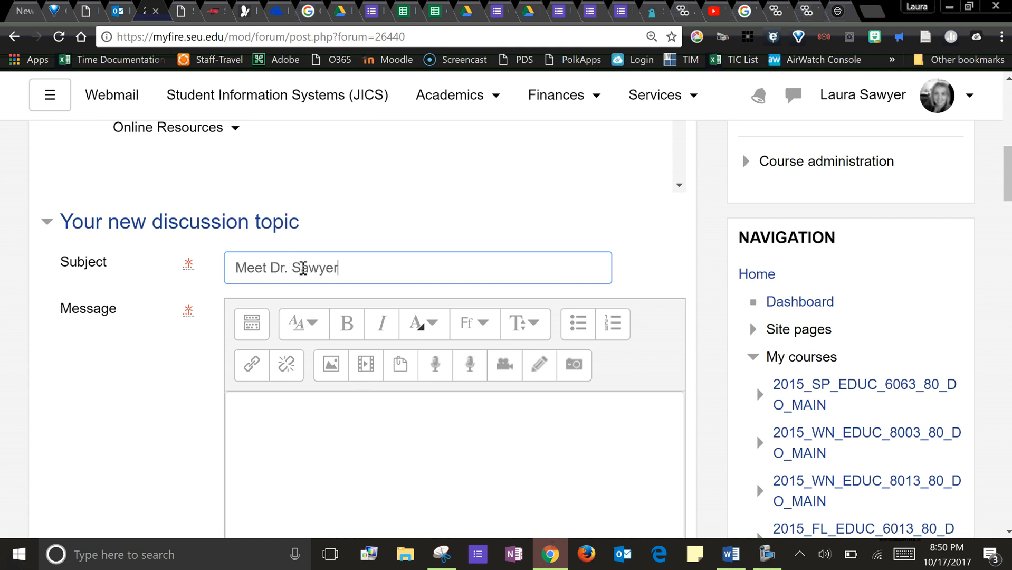
# - Write "Here is my family." as the message text of the new discussion topic
pyautogui.click(282, 490)
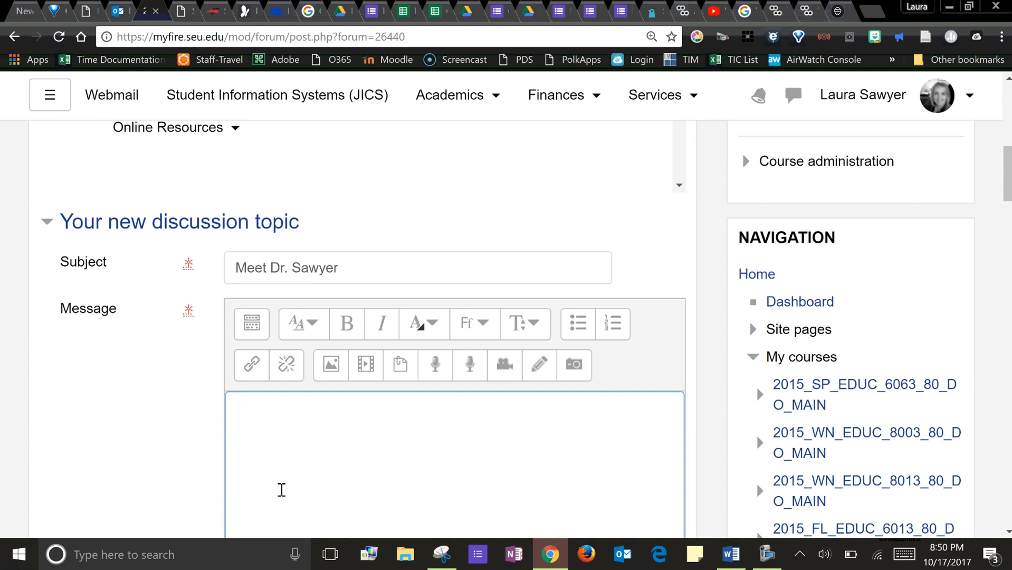
pyautogui.write('Here is my family')
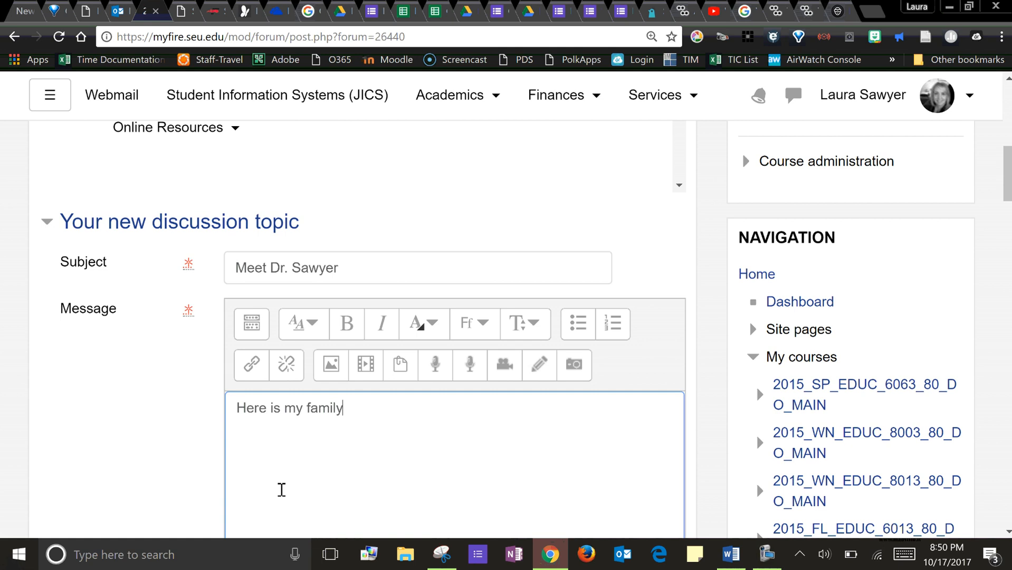
pyautogui.write('.')
# - Start inserting an image below the message text and open the repository option for uploading a file
pyautogui.scroll(-1, 199, 407)
pyautogui.scroll(-1, 221, 385)
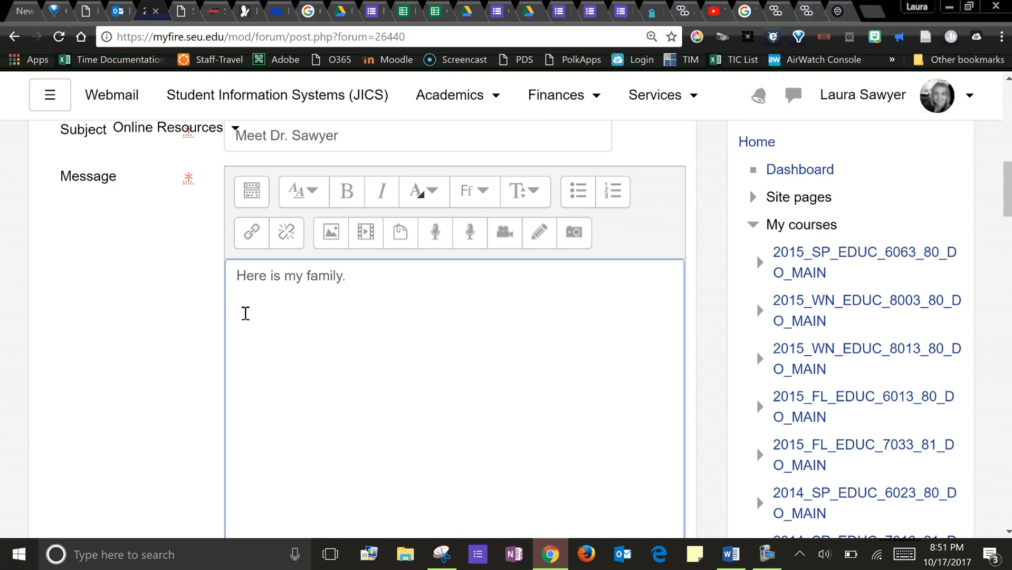
pyautogui.click(245, 313)
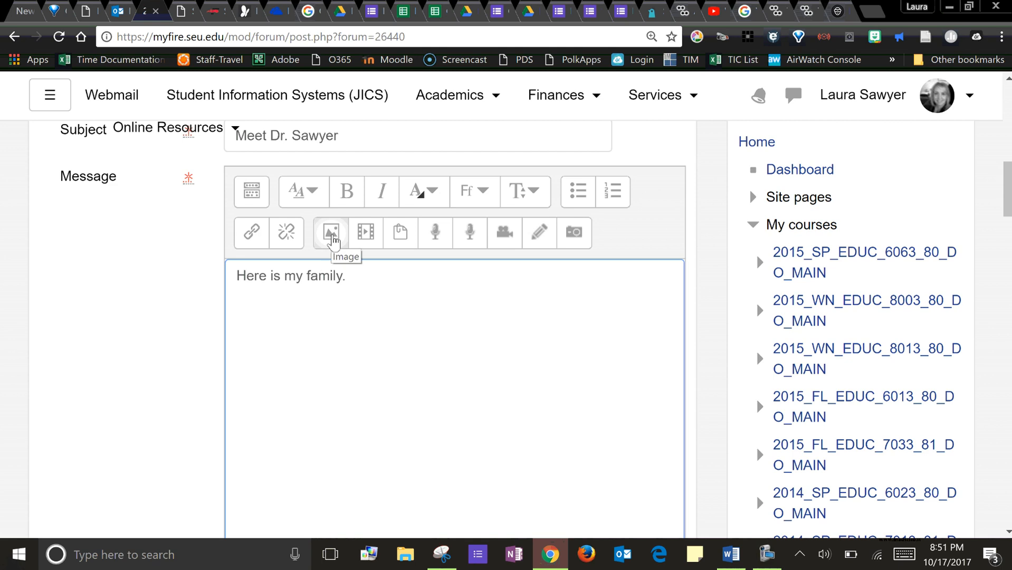
pyautogui.click(331, 237)
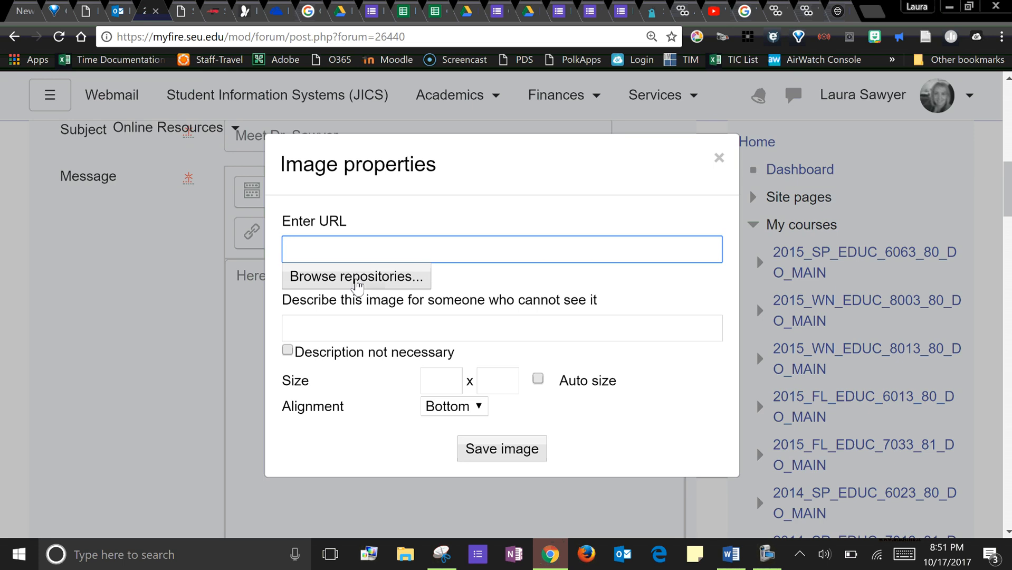
pyautogui.click(357, 280)
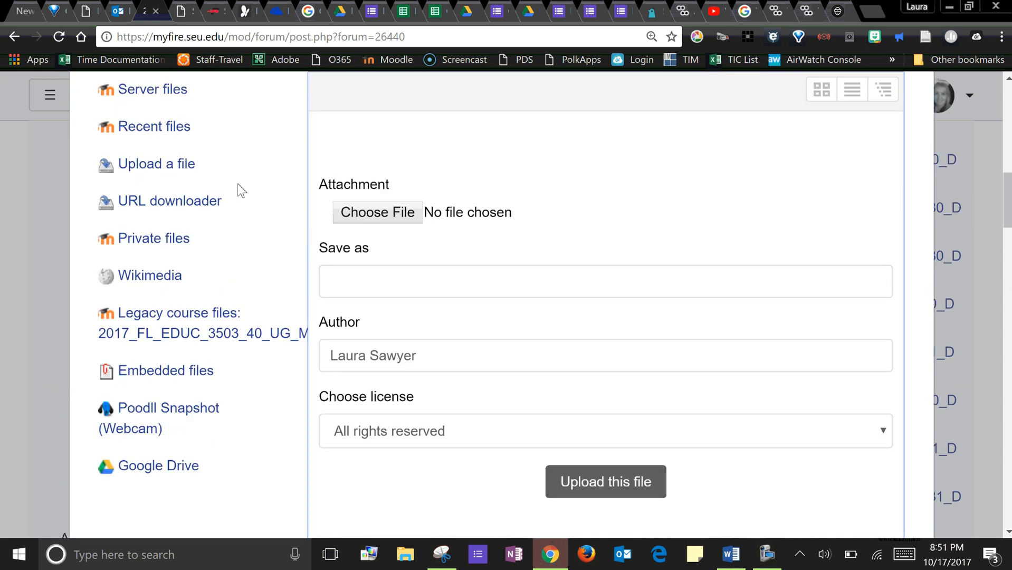
pyautogui.click(160, 166)
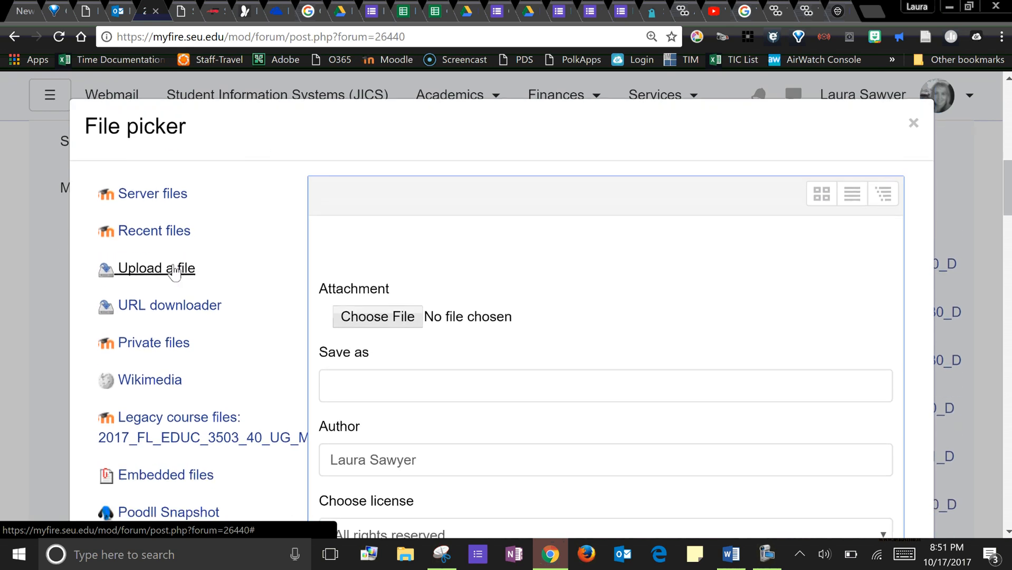
# - Choose the My Family picture from the Pictures folder as the file to upload
pyautogui.scroll(-2, 175, 269)
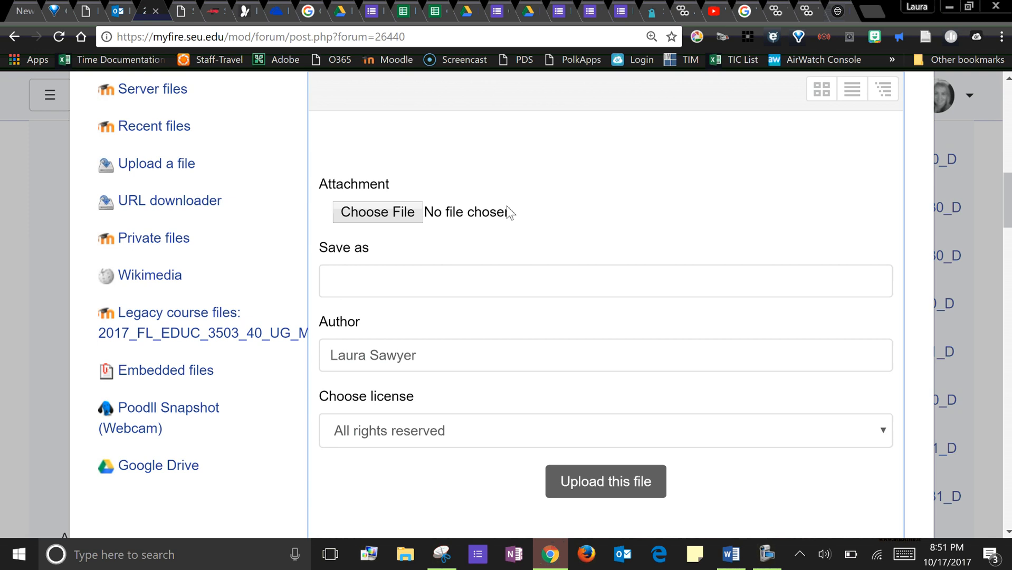
pyautogui.scroll(2, 510, 211)
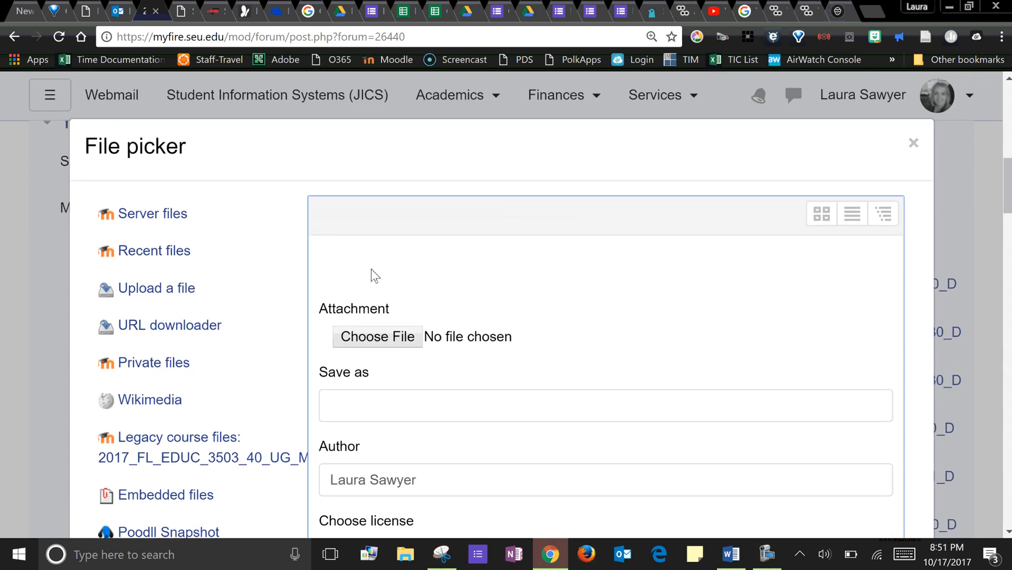
pyautogui.click(392, 338)
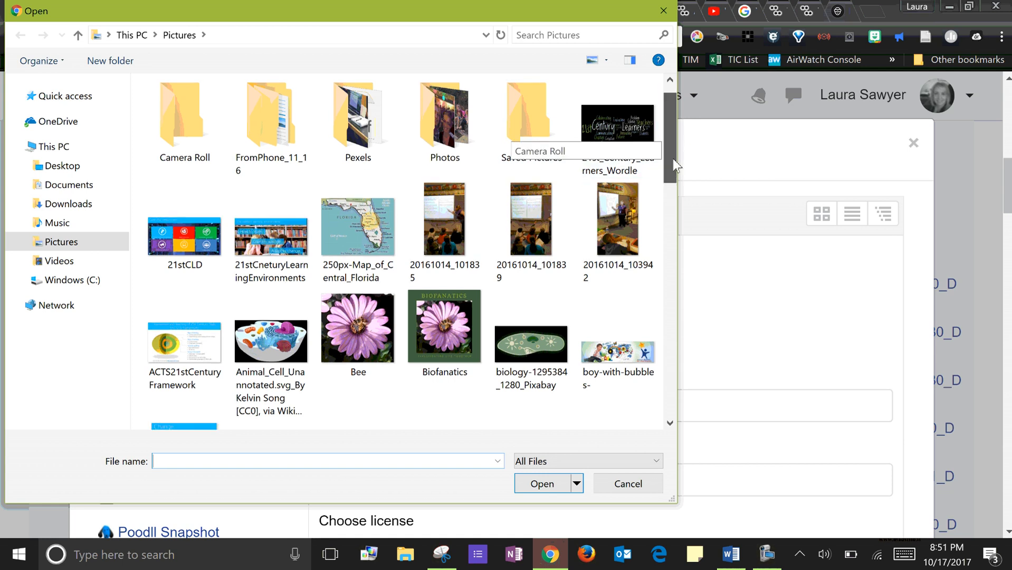
pyautogui.moveTo(673, 158); pyautogui.dragTo(691, 284)
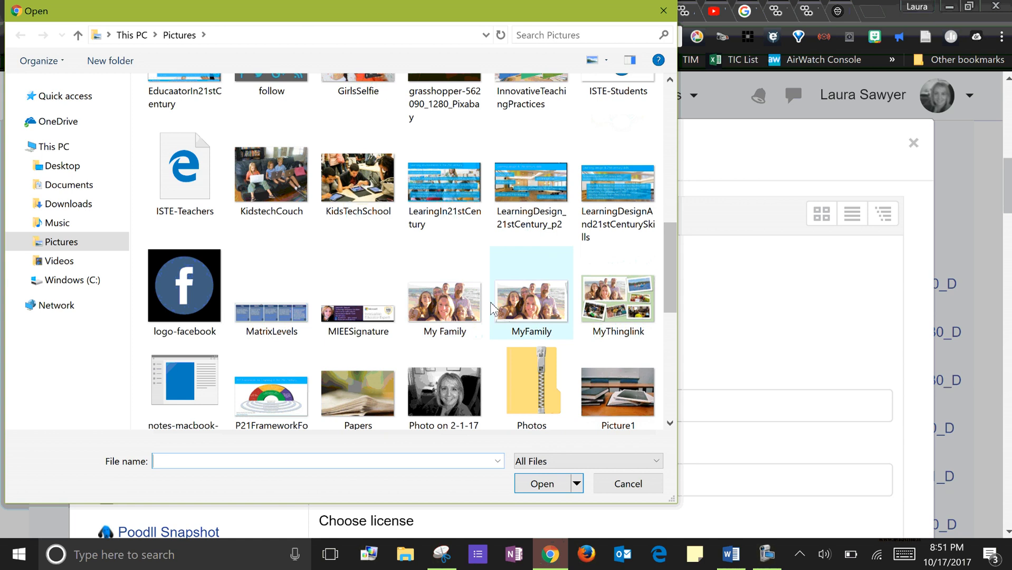
pyautogui.click(465, 308)
pyautogui.click(542, 484)
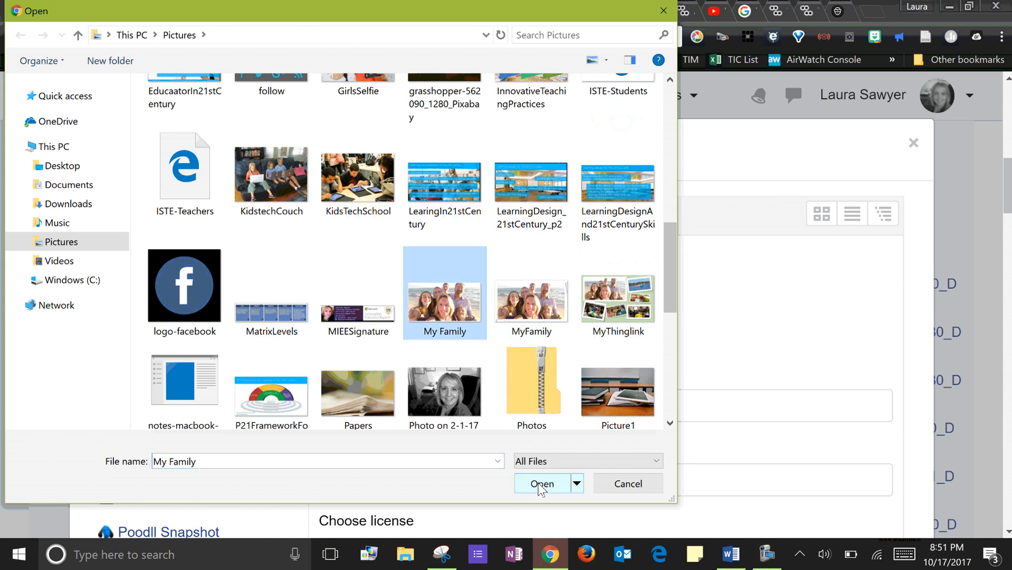
# - Set the uploaded picture's save name to MyFamily and upload the file
pyautogui.scroll(-3, 563, 376)
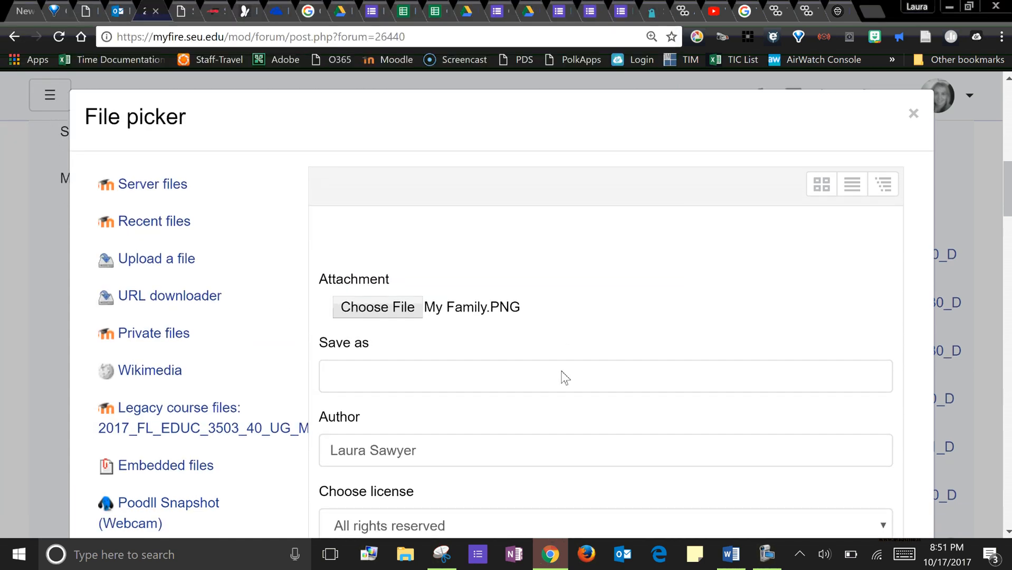
pyautogui.click(391, 244)
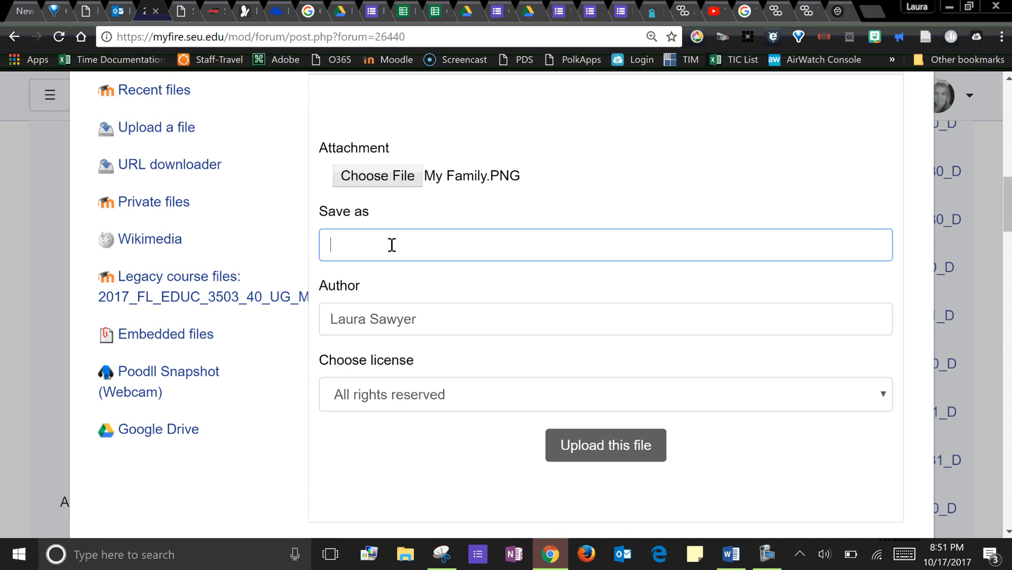
pyautogui.write('MyFamily')
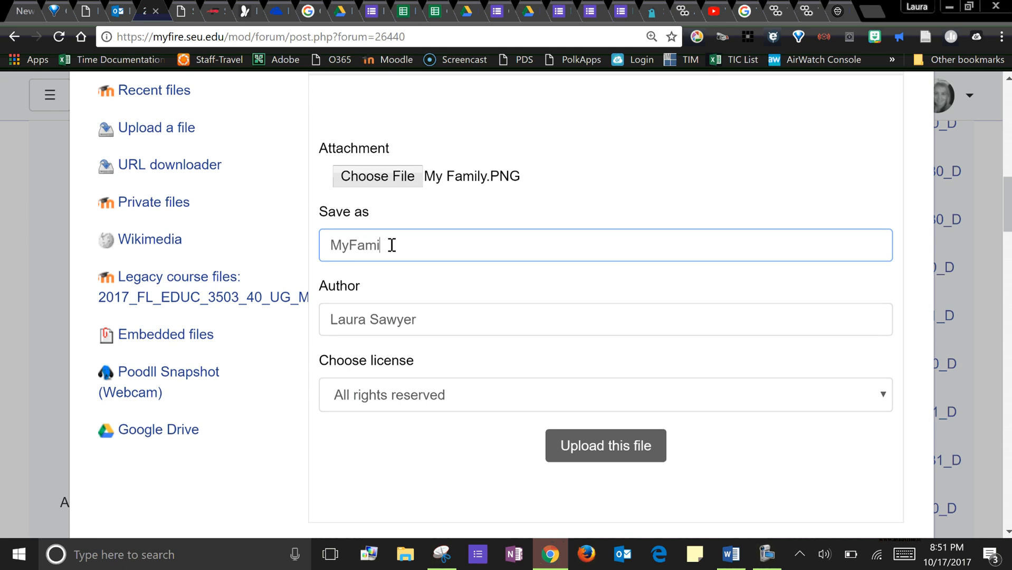
pyautogui.click(630, 459)
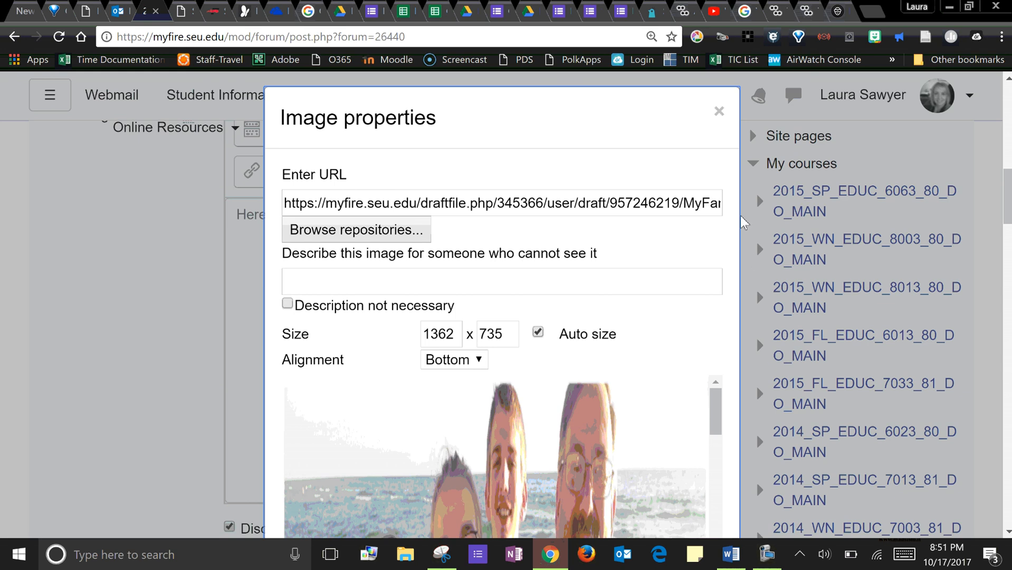
# - Set the inserted image's width to 300 in its image properties
pyautogui.scroll(-2, 721, 206)
pyautogui.scroll(-1, 721, 205)
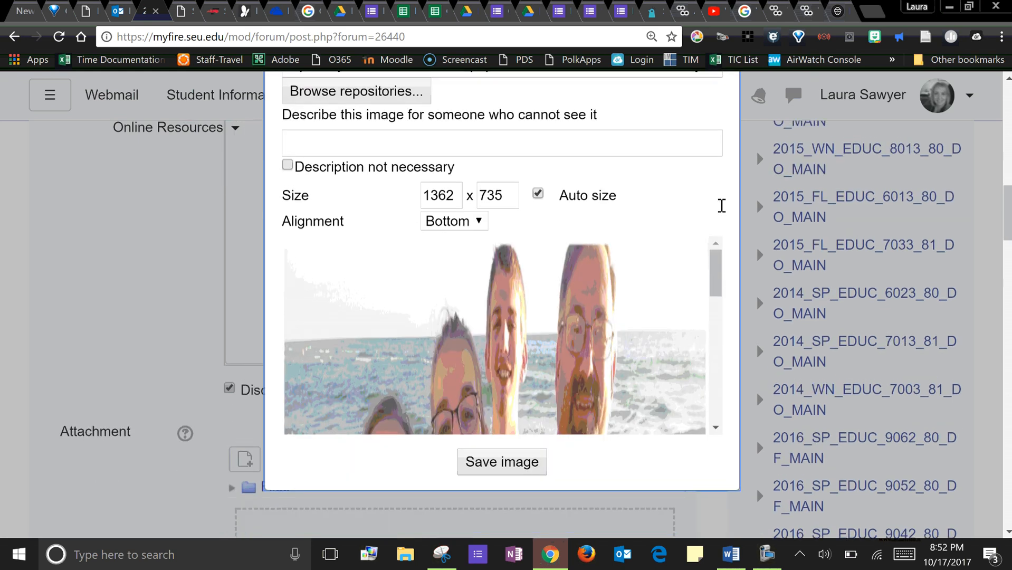
pyautogui.scroll(2, 722, 205)
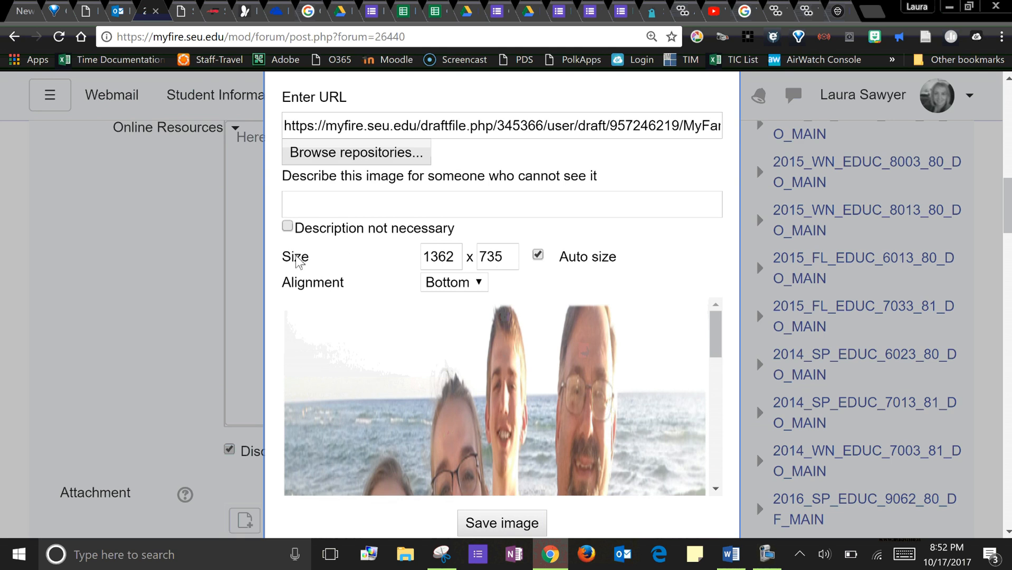
pyautogui.moveTo(454, 262); pyautogui.dragTo(405, 266)
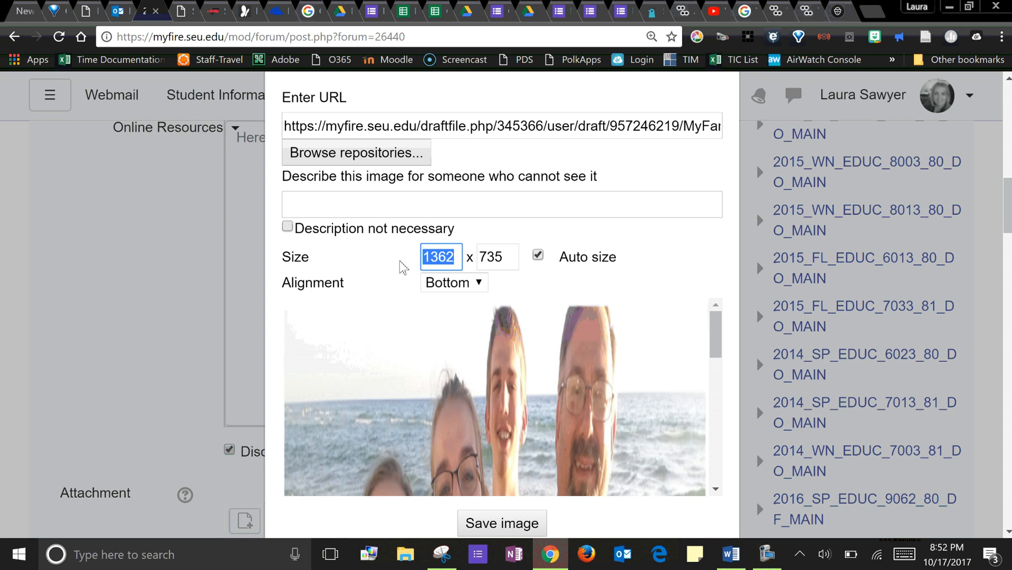
pyautogui.write('300')
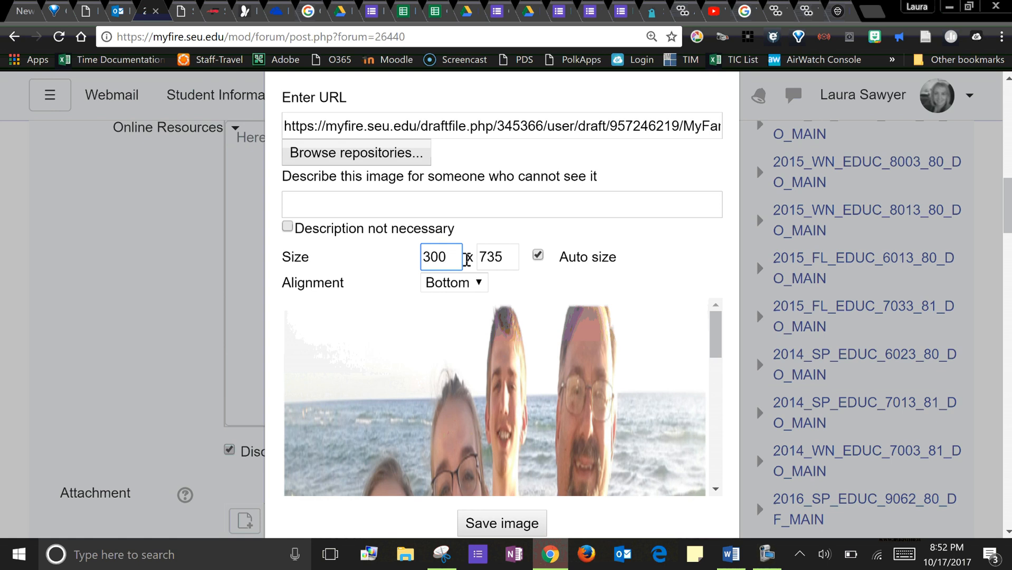
# - Let the image's height adjust automatically to its new width and keep the alignment at Bottom
pyautogui.click(497, 258)
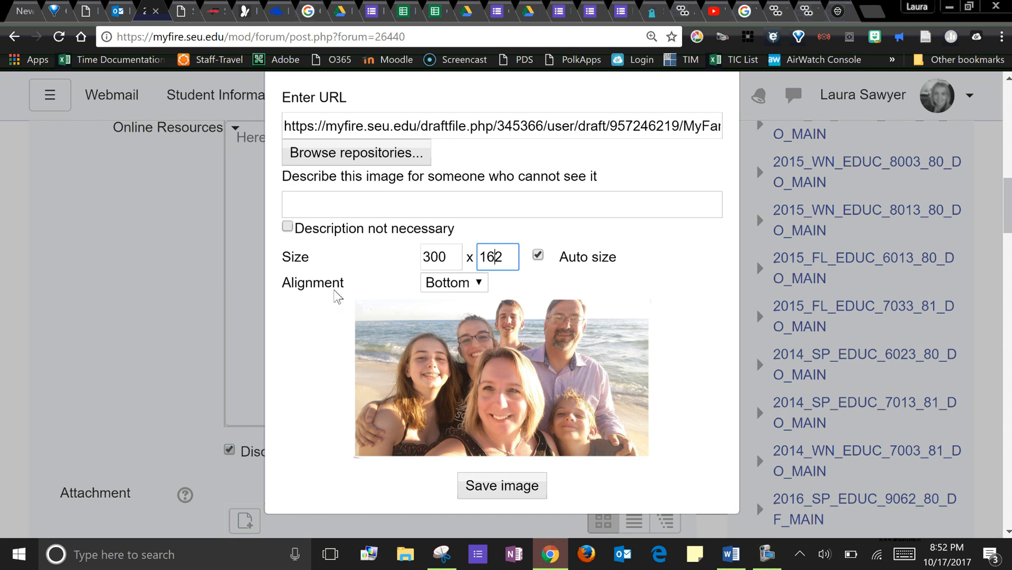
pyautogui.click(478, 283)
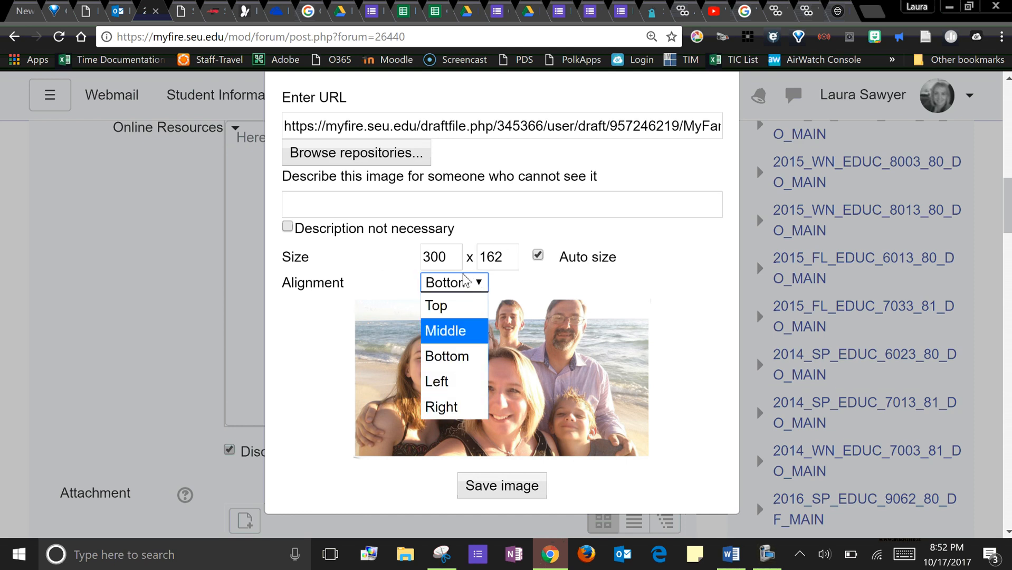
pyautogui.click(470, 363)
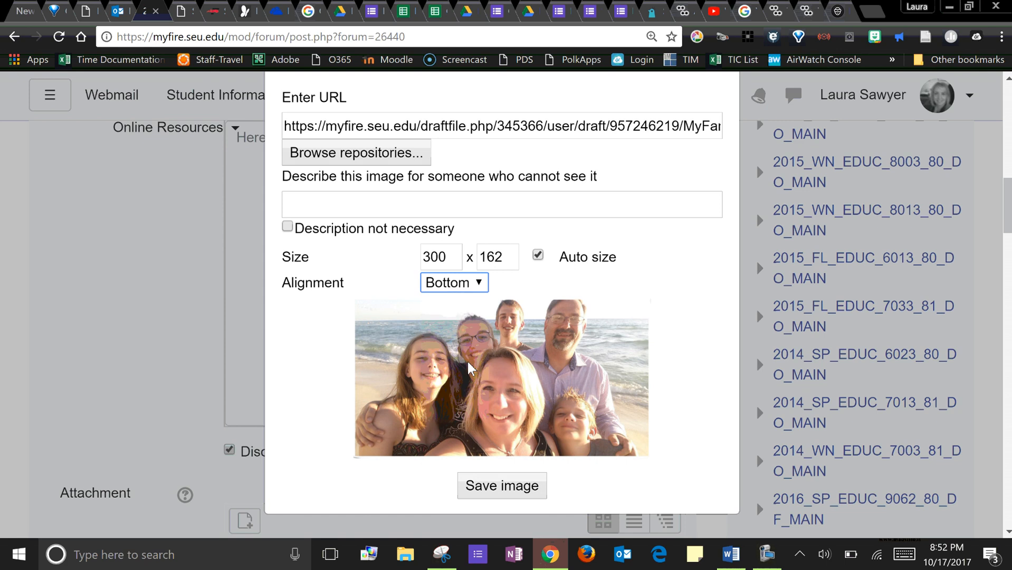
# - Fill in the image description with the poster's title and surname, followed by "Family at the Beach"
pyautogui.scroll(2, 377, 318)
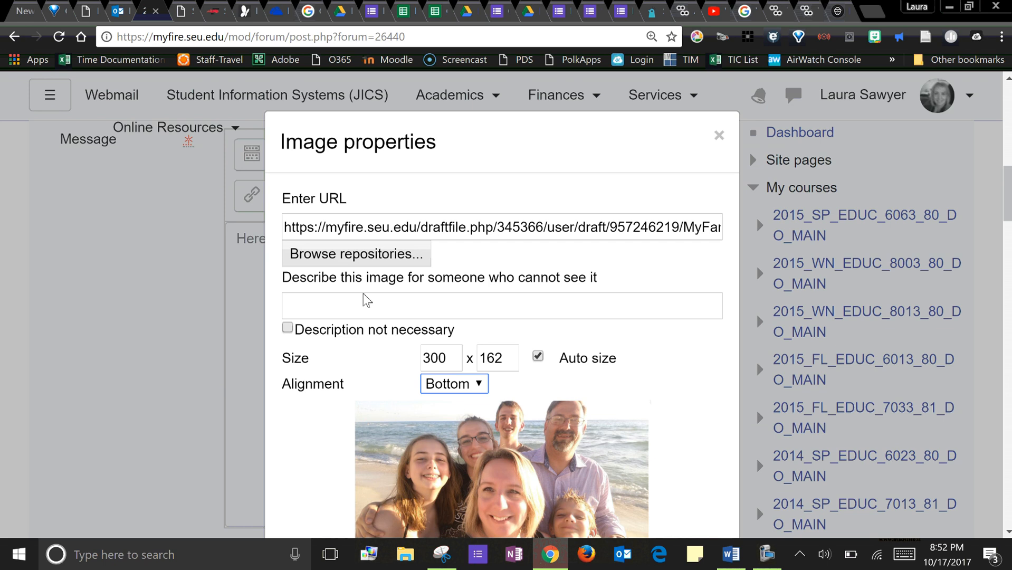
pyautogui.click(372, 312)
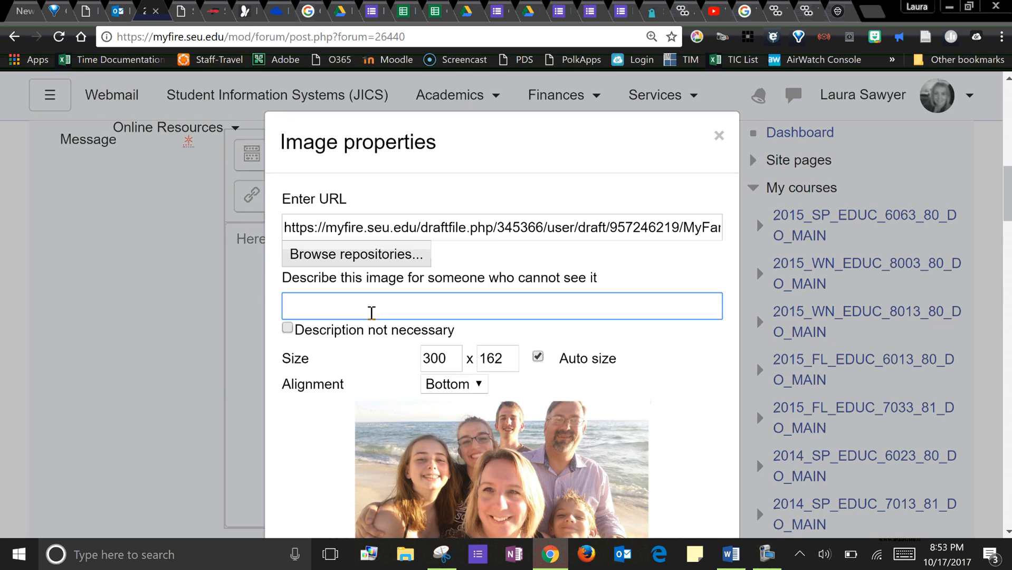
pyautogui.write("Dr. Sawyer's Famil")
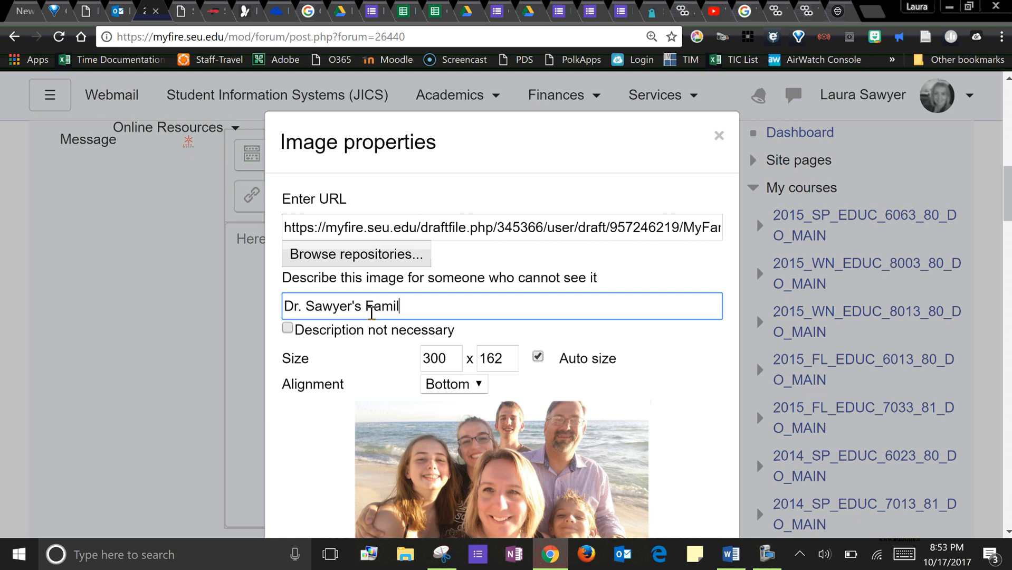
pyautogui.write('y at the Beach')
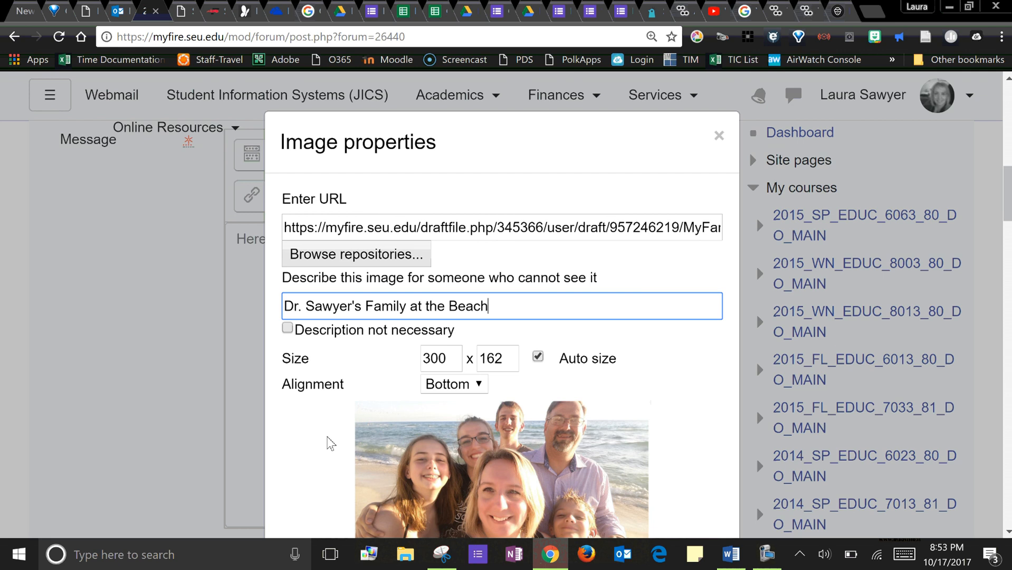
# - Save the image properties to insert the family picture into the message
pyautogui.scroll(-4, 328, 441)
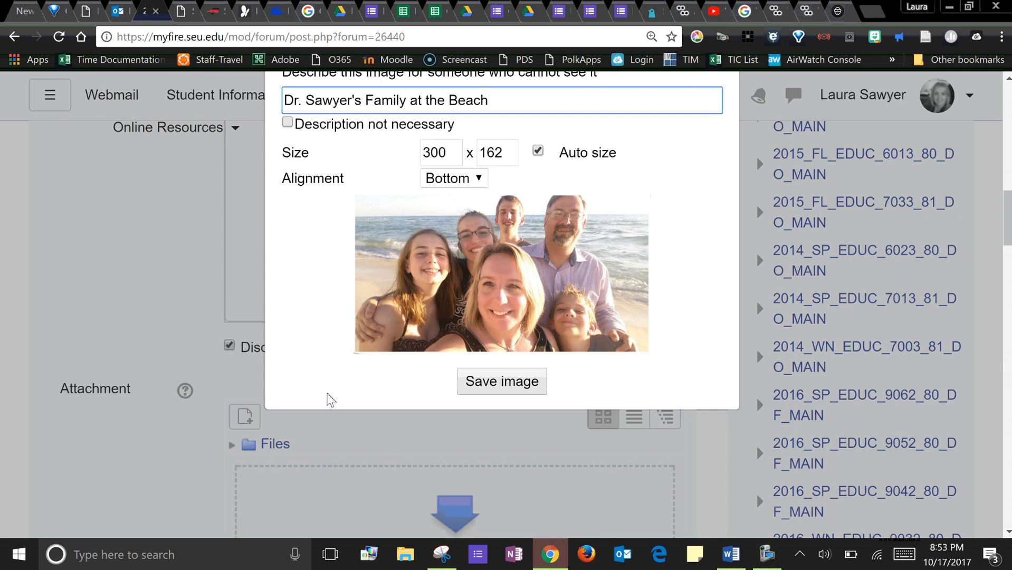
pyautogui.scroll(3, 507, 389)
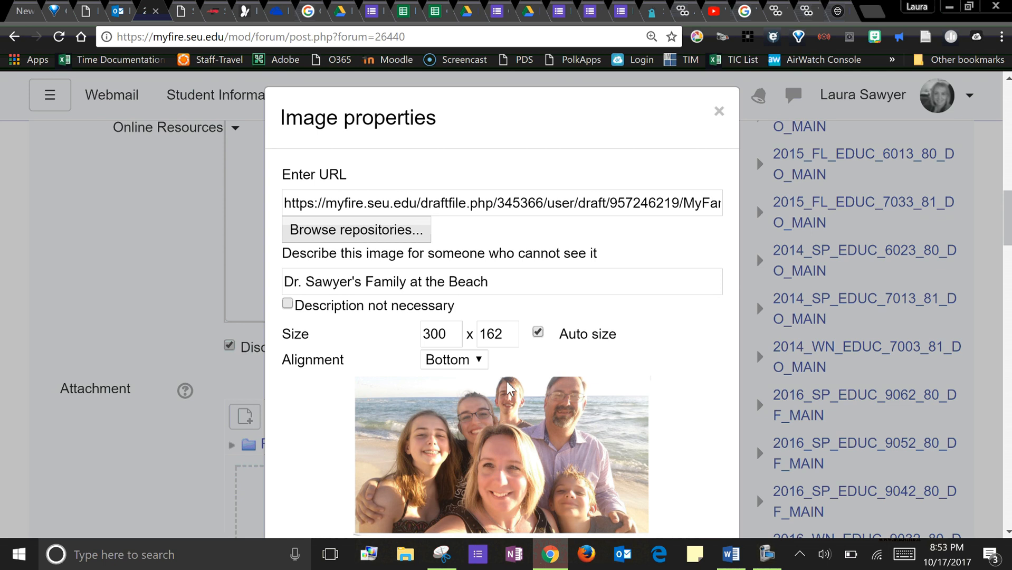
pyautogui.scroll(-4, 508, 389)
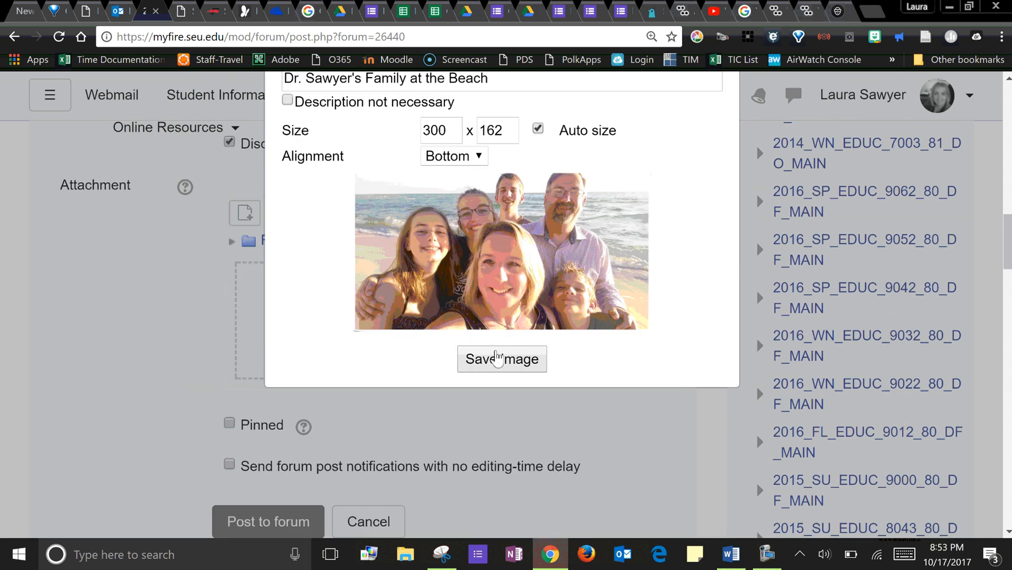
pyautogui.click(498, 359)
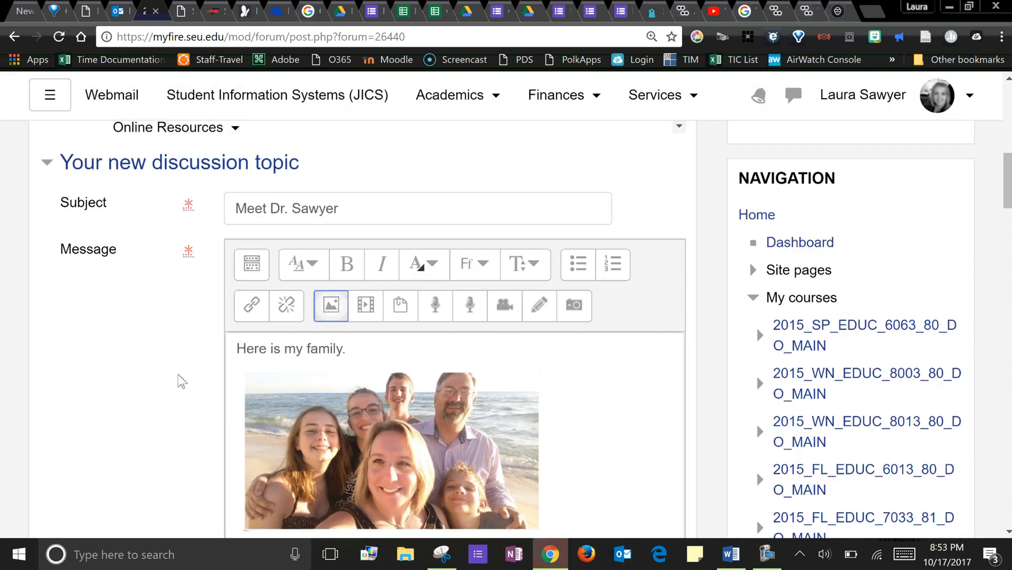
# - Post the new discussion topic to the forum and view the published post in the topic list
pyautogui.scroll(-5, 180, 379)
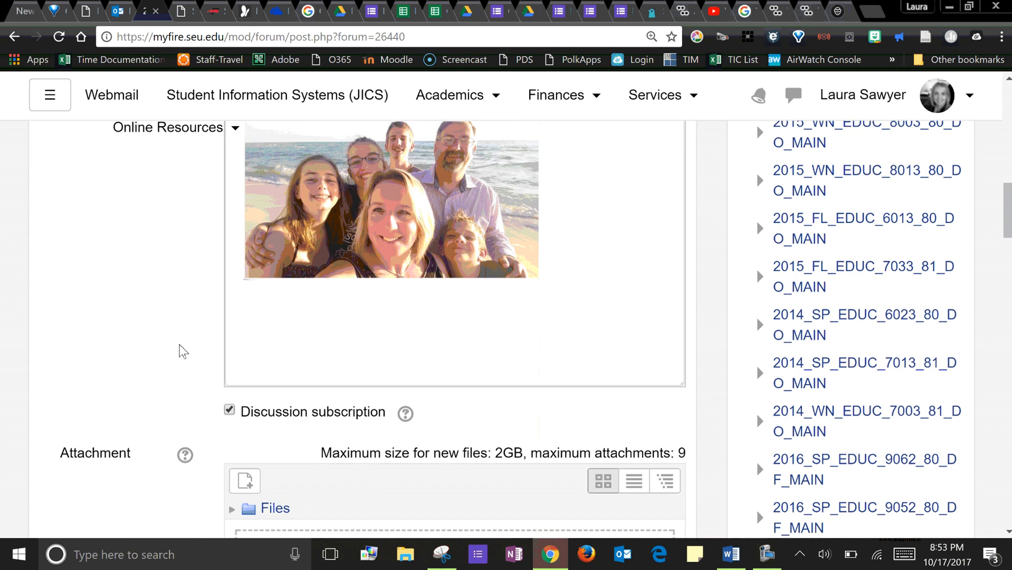
pyautogui.scroll(-5, 180, 391)
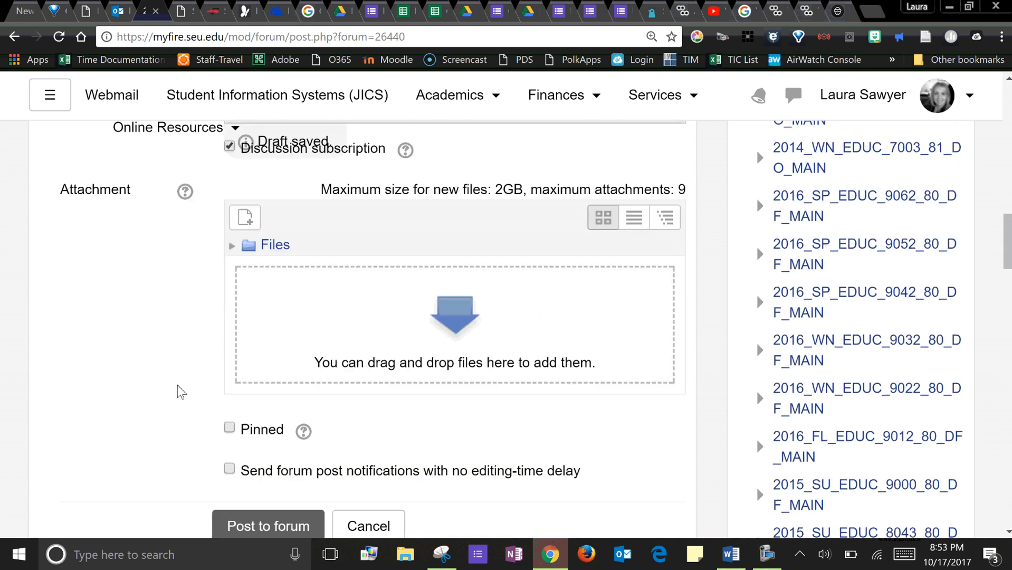
pyautogui.scroll(-2, 174, 364)
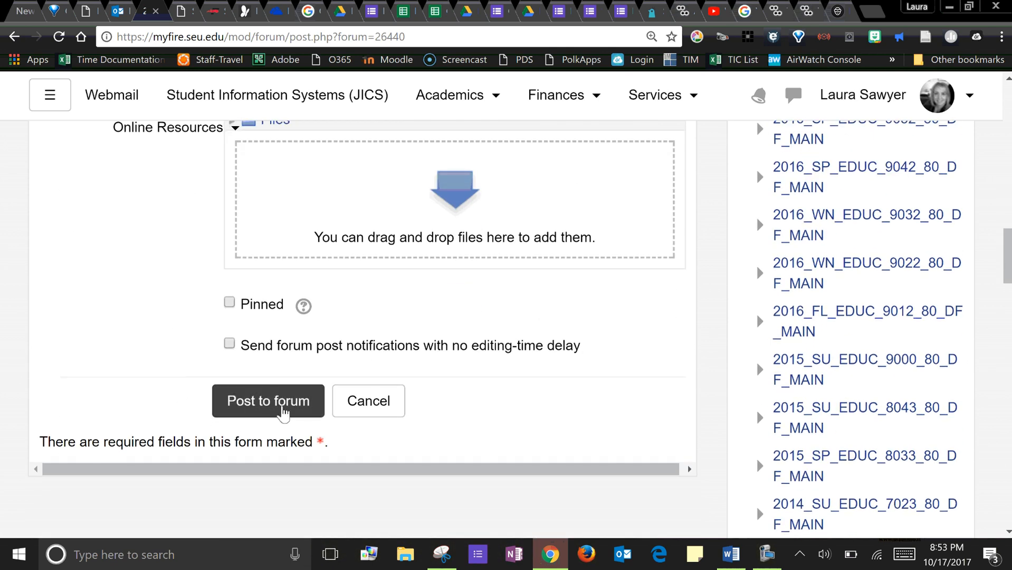
pyautogui.click(283, 412)
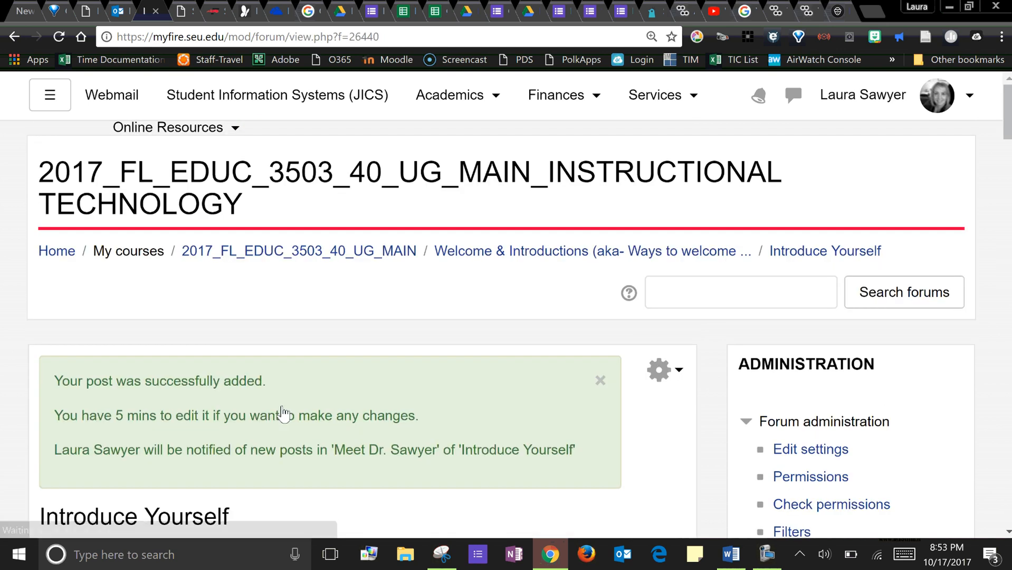
pyautogui.scroll(-6, 314, 427)
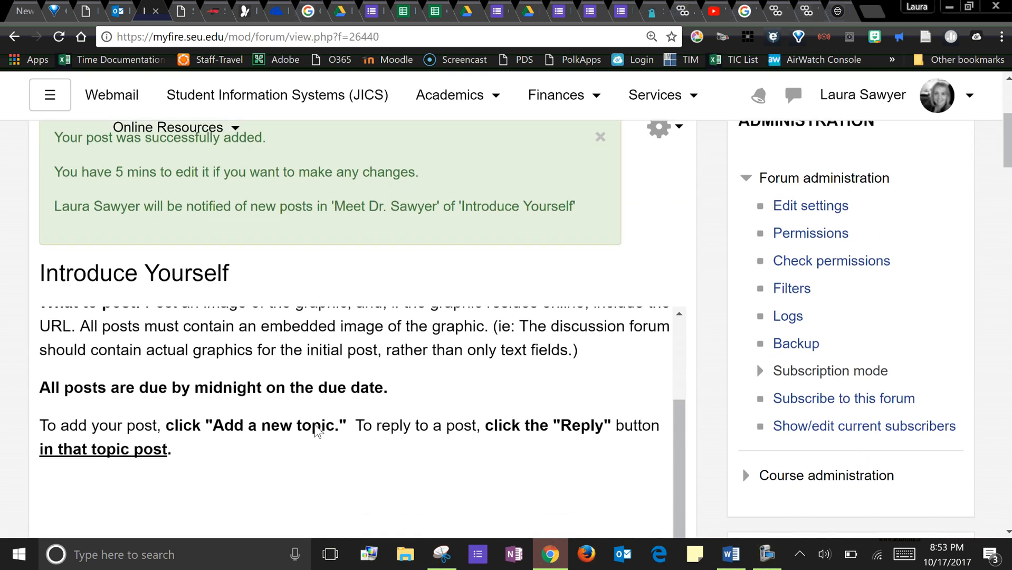
pyautogui.scroll(-10, 12, 425)
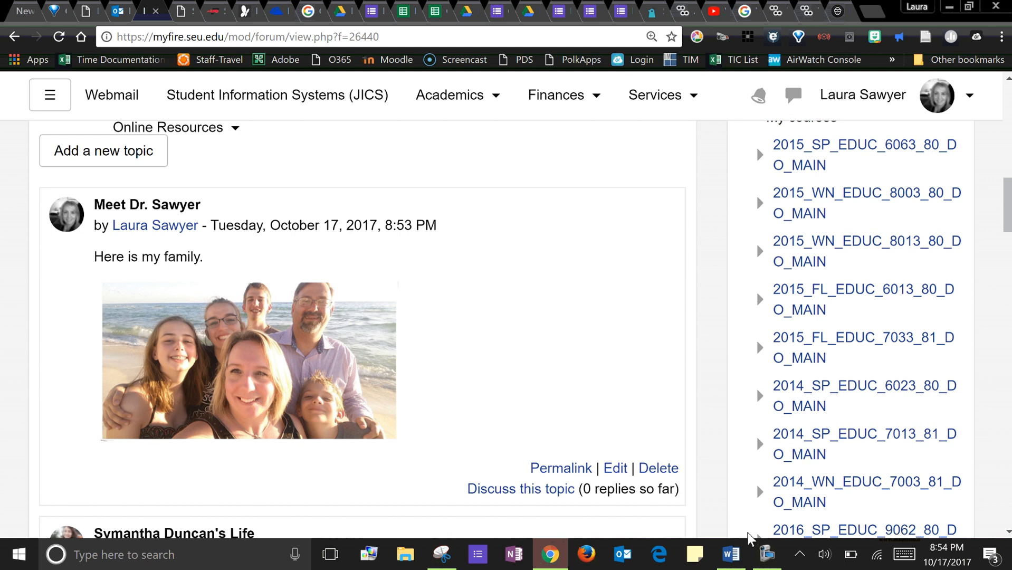
pyautogui.click(766, 556)
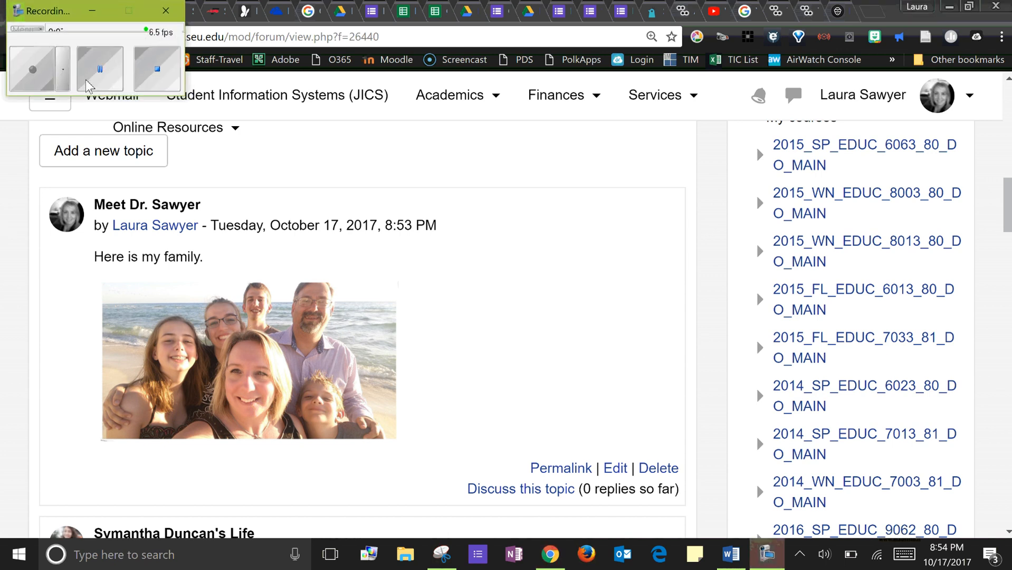